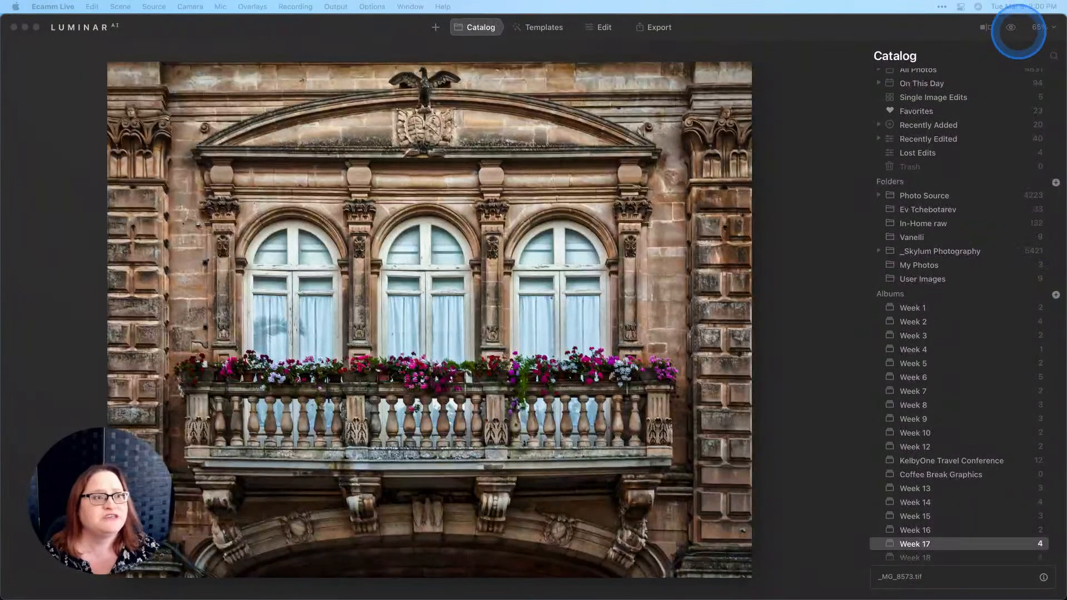
Step: Compare the edited balcony photo against its unedited original
click(1011, 29)
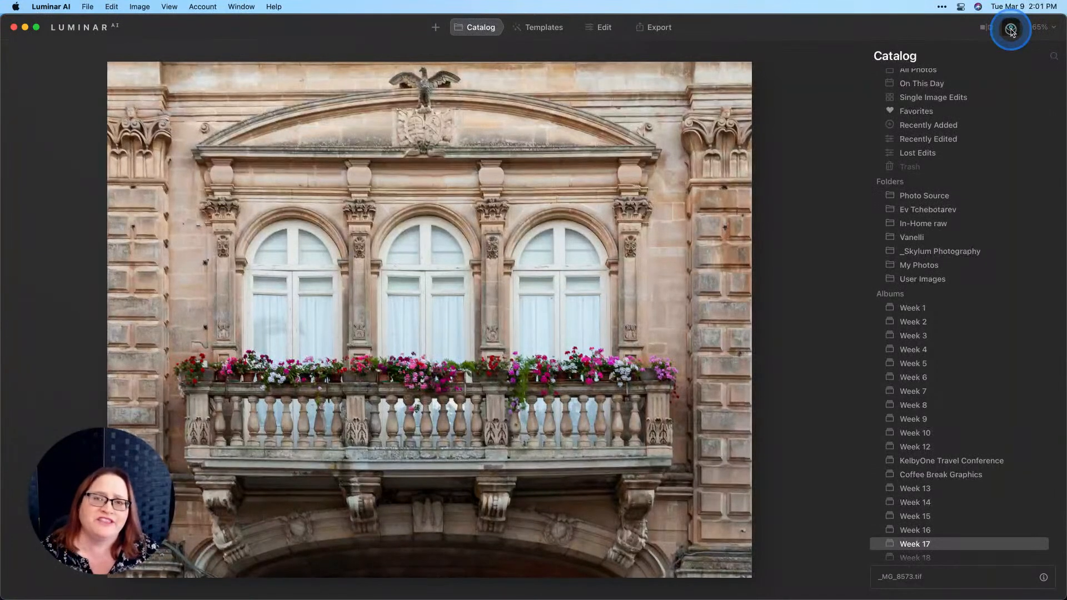
click(1011, 28)
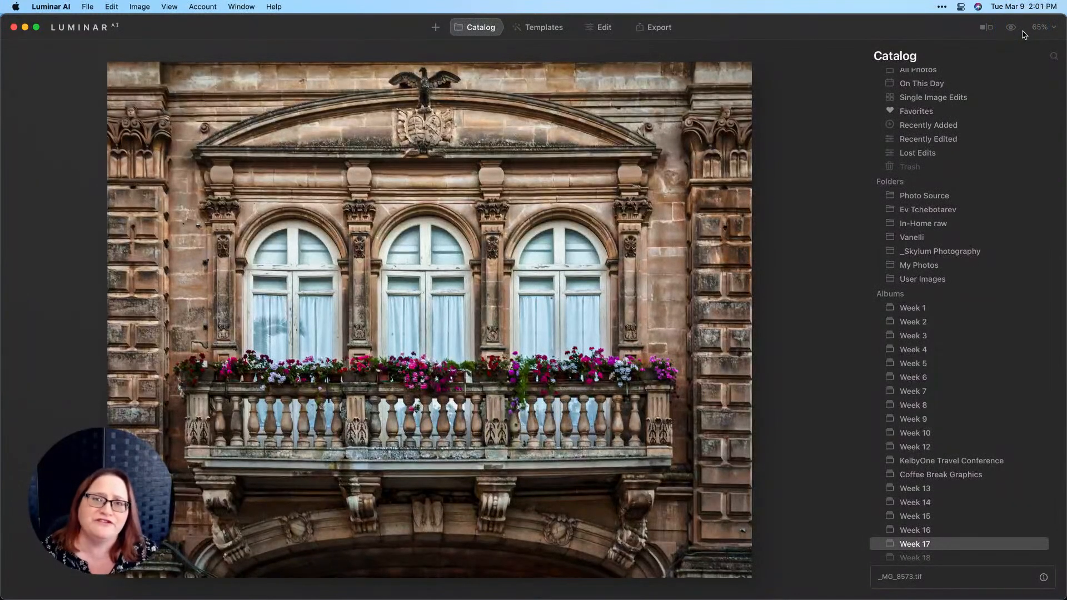
click(1023, 35)
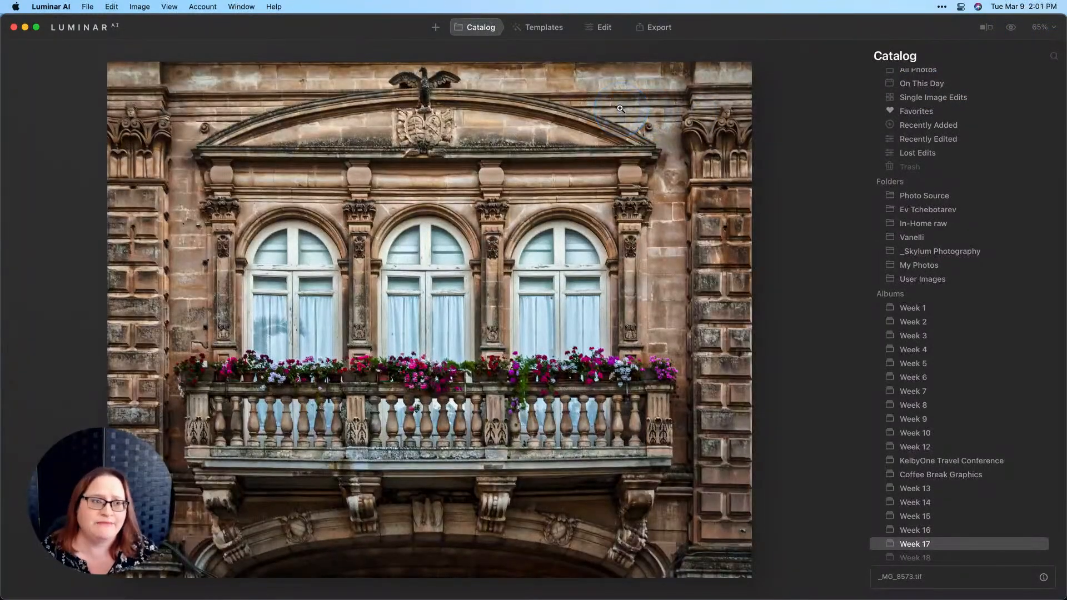
Step: Revert _MG_8573.tif to its original state via Adjustments > Revert to Original
right_click(654, 82)
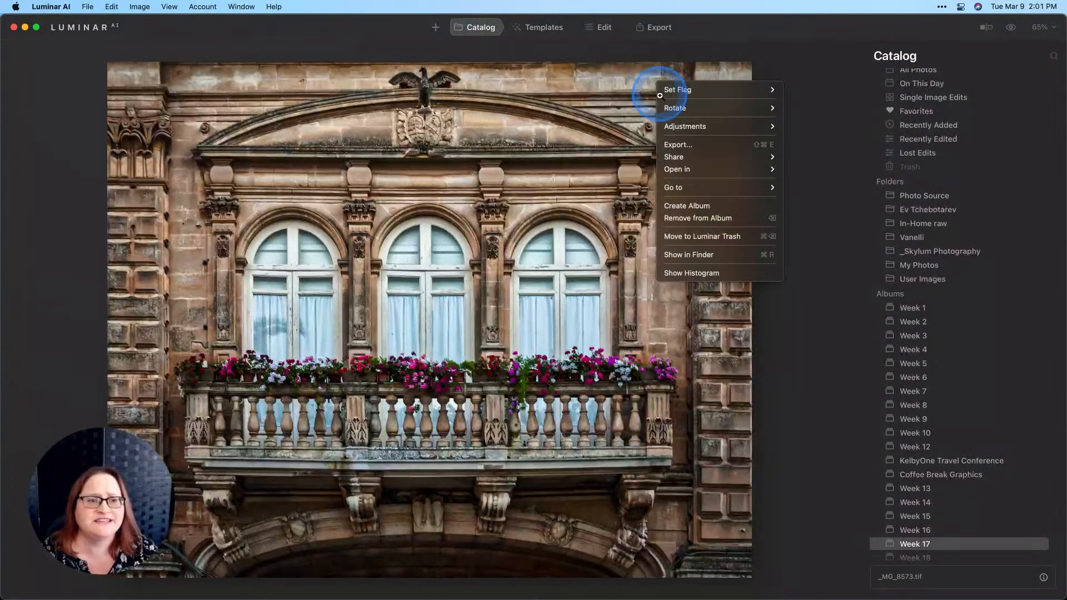
mouse_move(681, 123)
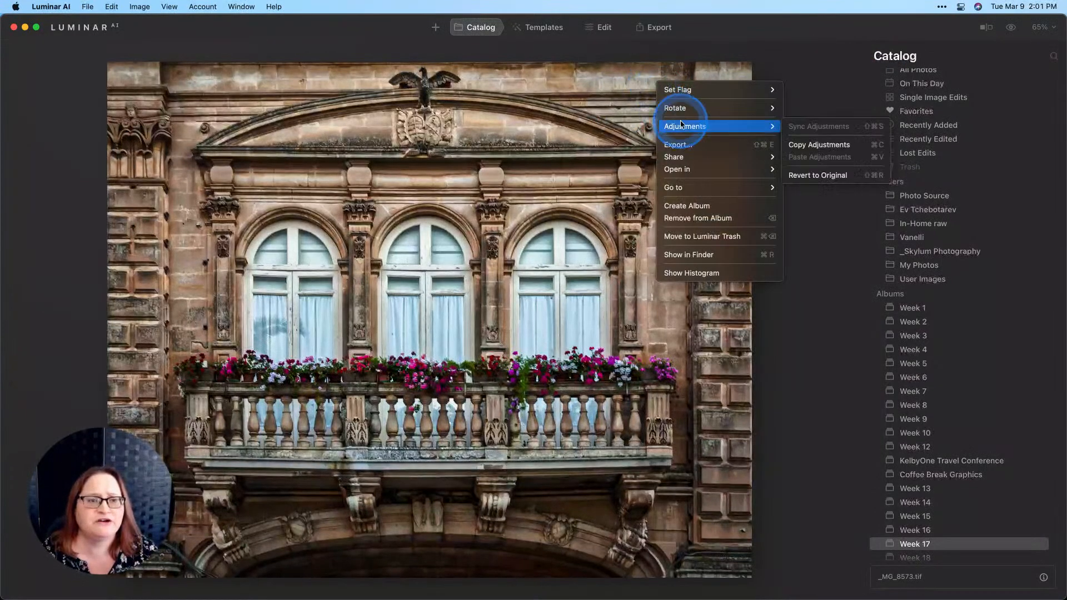
click(824, 175)
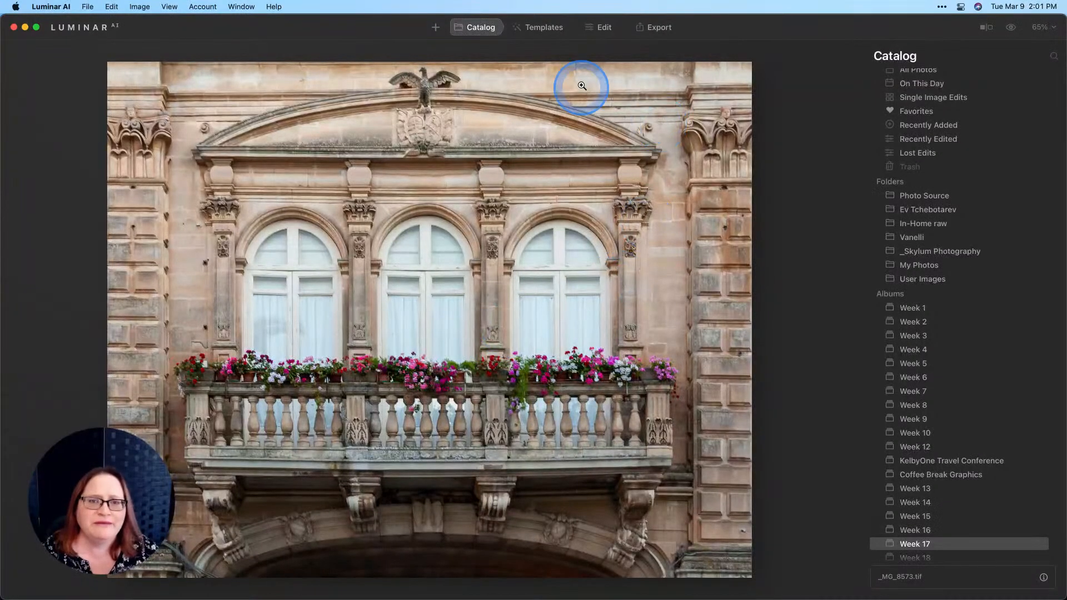
Step: Open the balcony photo for editing and set Enhance AI's AI Accent to 69, toggling it to compare
click(596, 29)
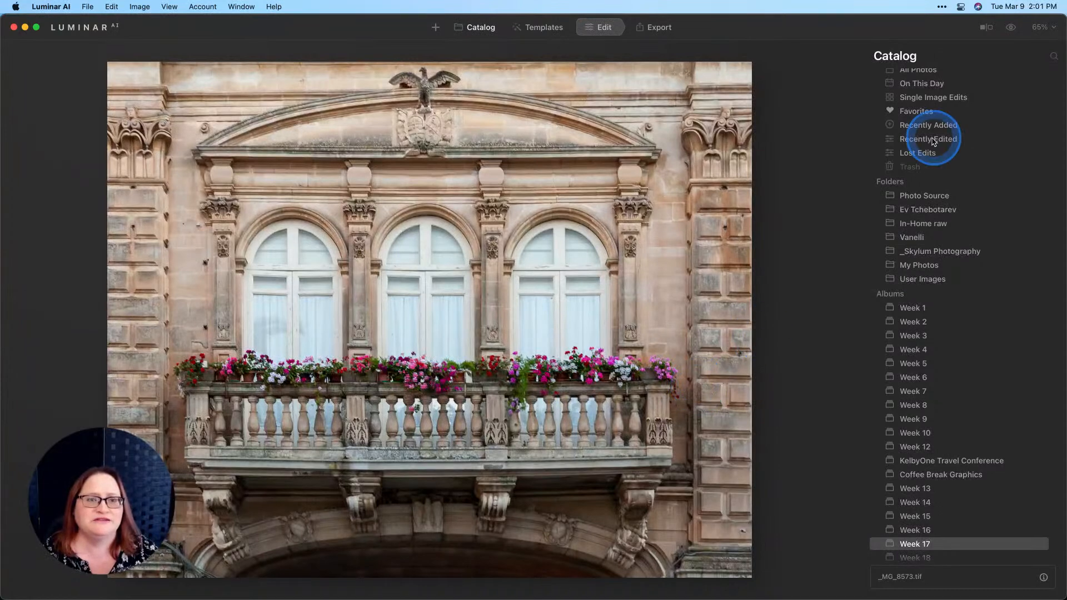
scroll(938, 188, up, 10)
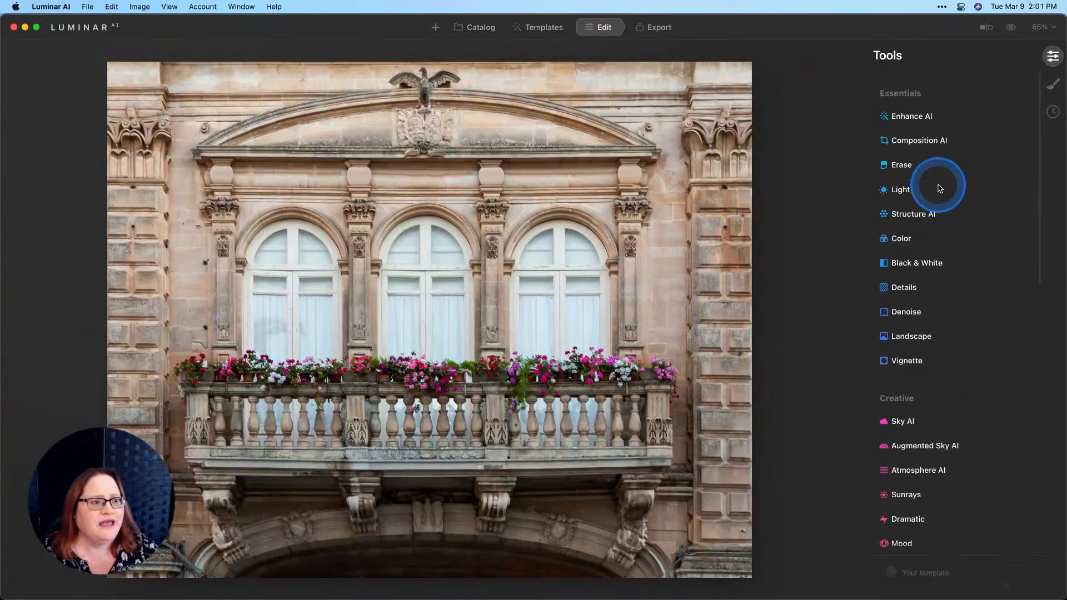
click(922, 105)
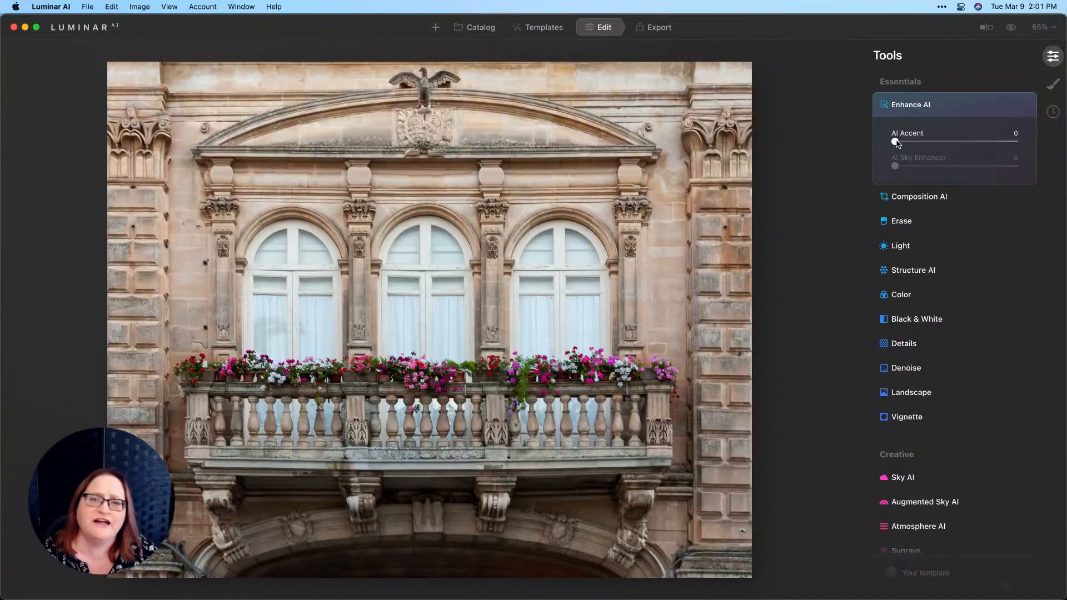
drag(896, 143, 991, 146)
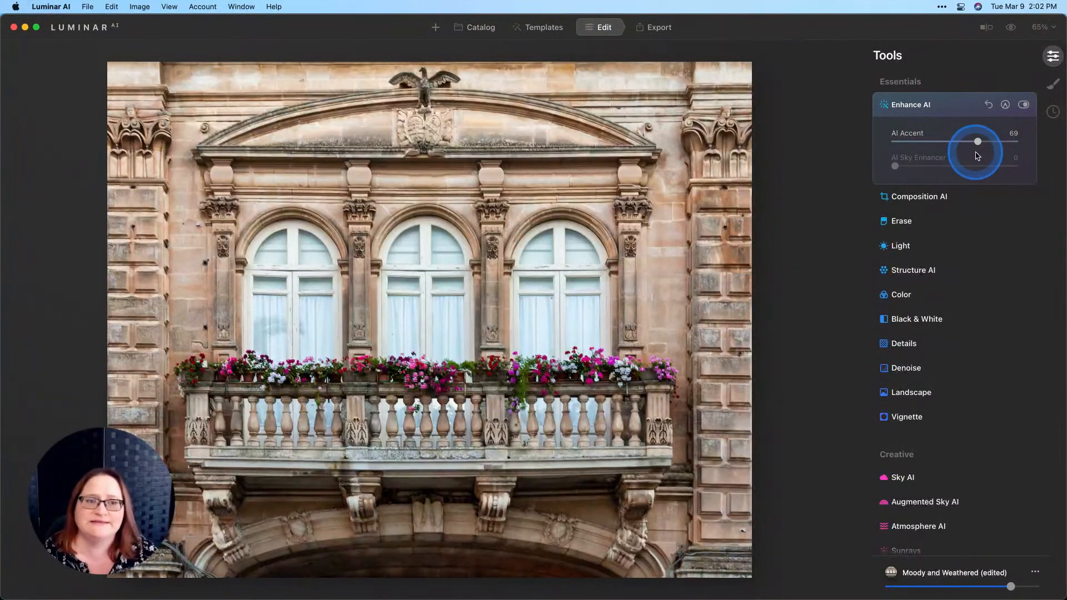
click(1025, 105)
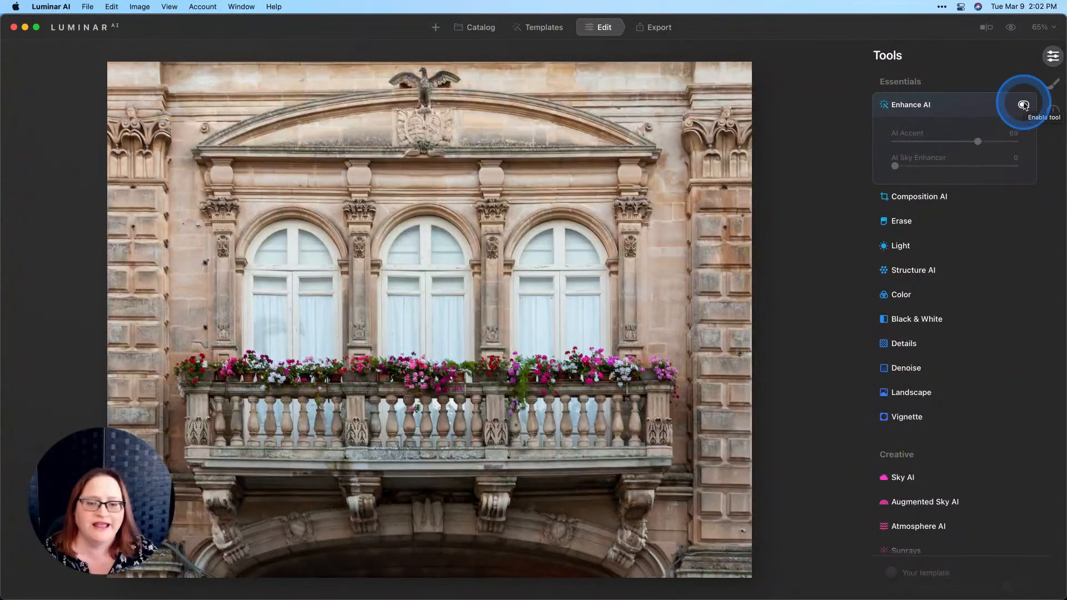
click(1023, 105)
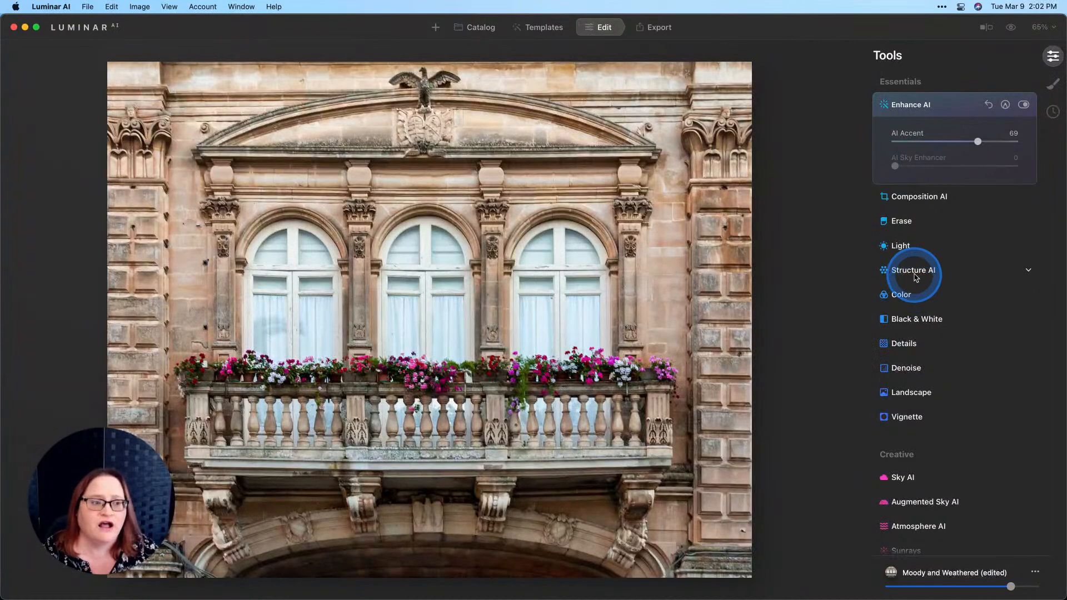
scroll(928, 292, down, 5)
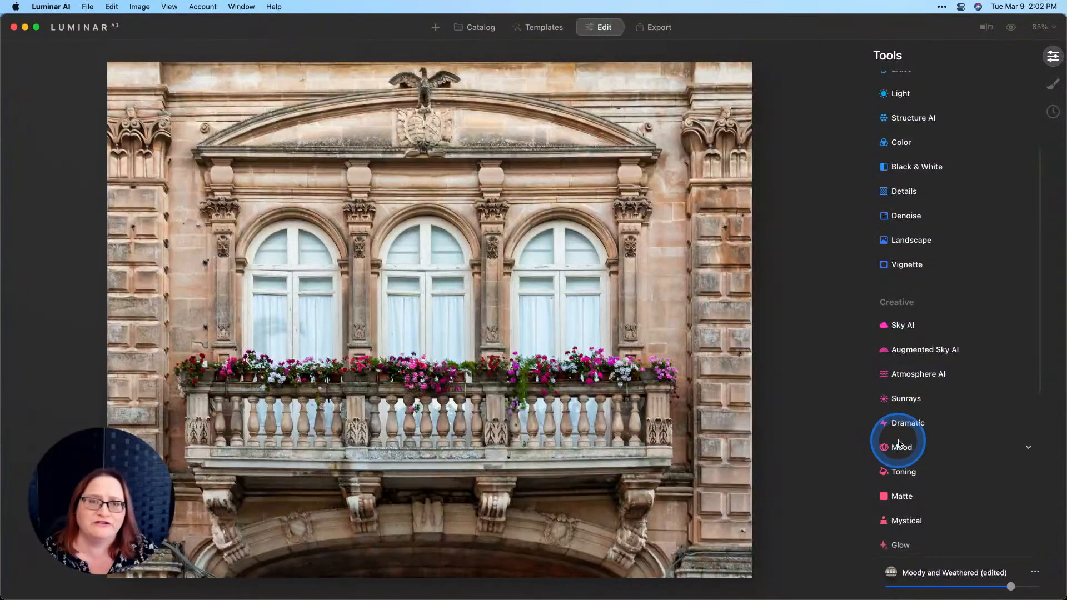
scroll(939, 409, up, 5)
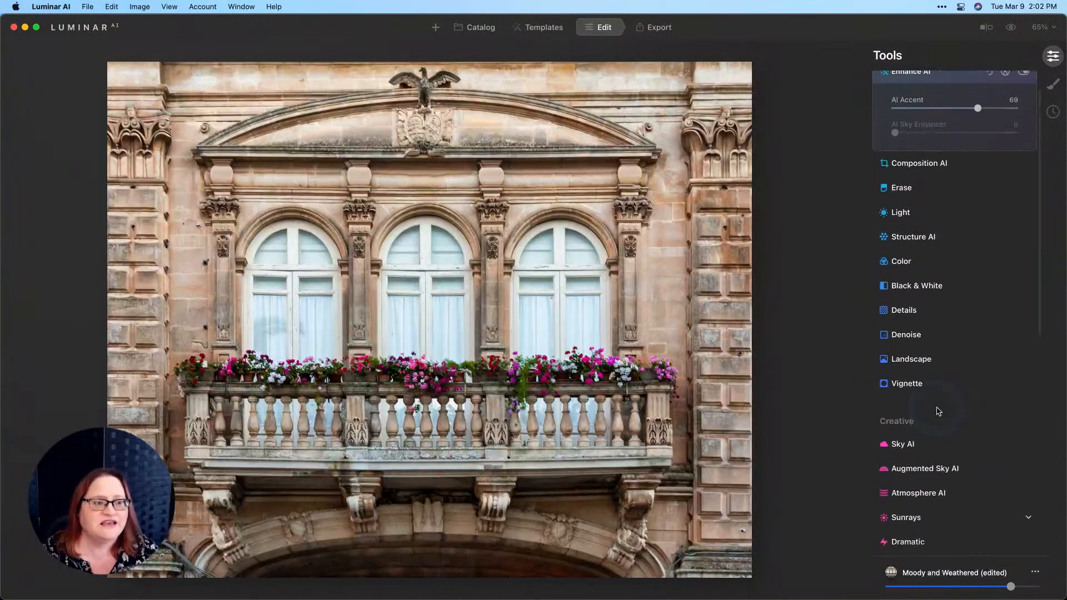
Step: Set Structure AI Amount to 100 for strong stonework texture, leaving Boost at 0
click(908, 271)
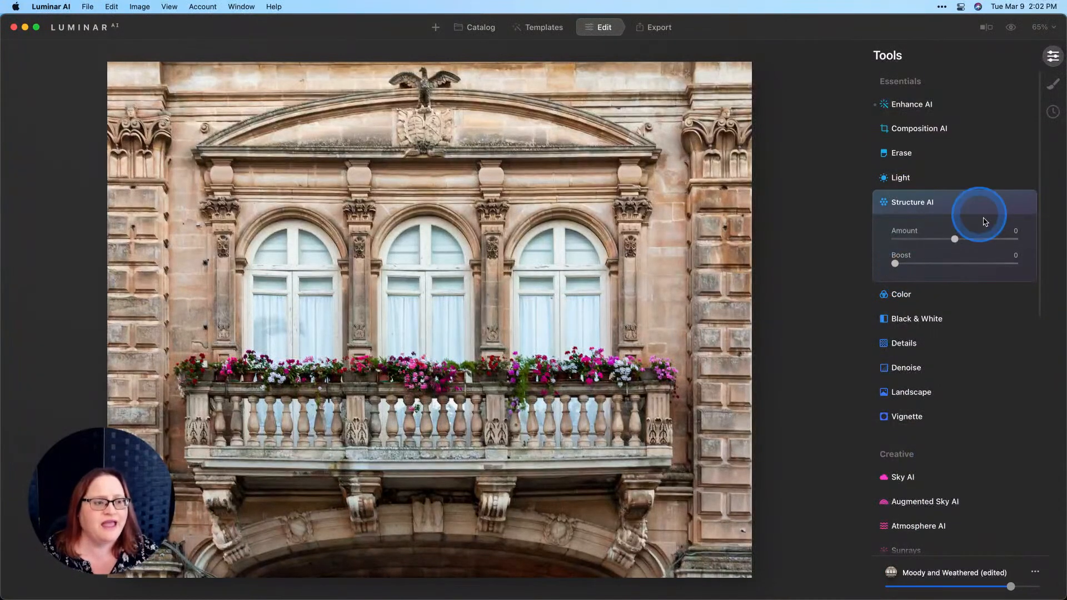
drag(955, 239, 1023, 239)
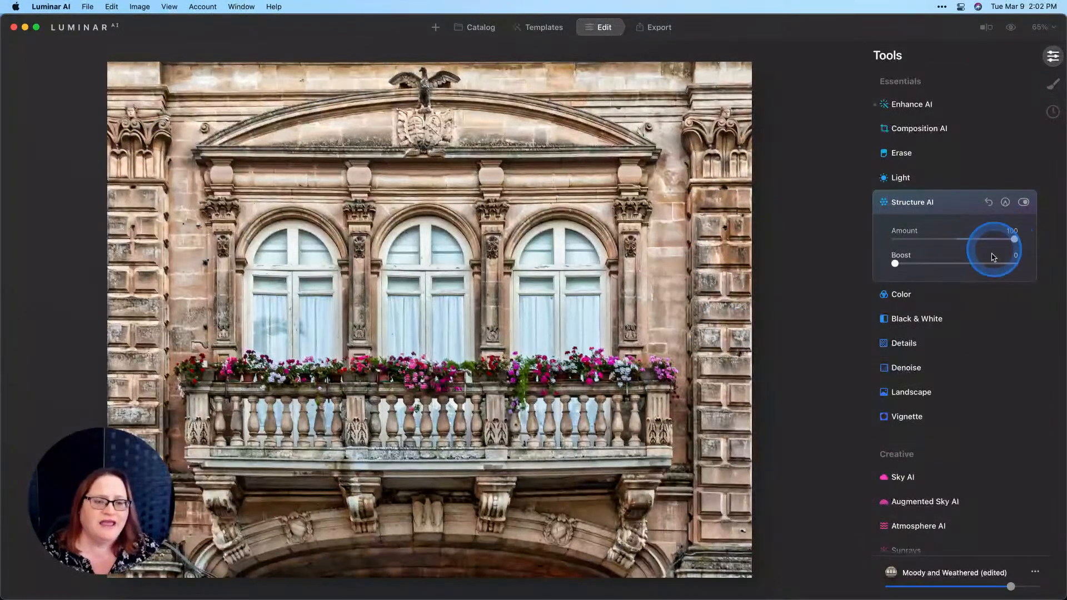
scroll(965, 258, down, 1)
scroll(965, 257, down, 5)
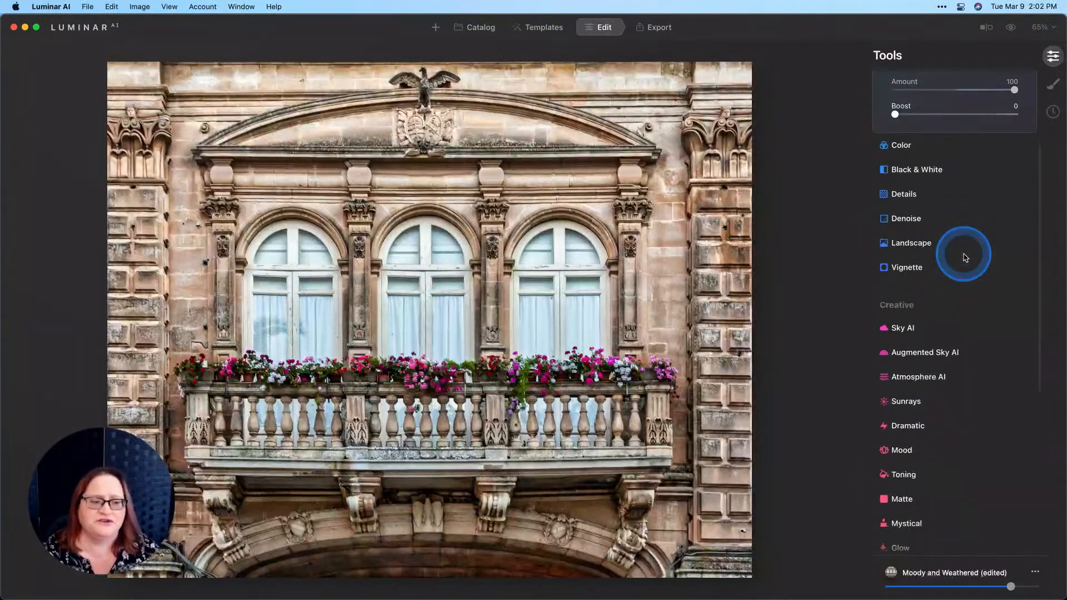
Step: Apply Dramatic at Amount 63 with Brightness -22 and Saturation 14, then compare with the original
click(902, 389)
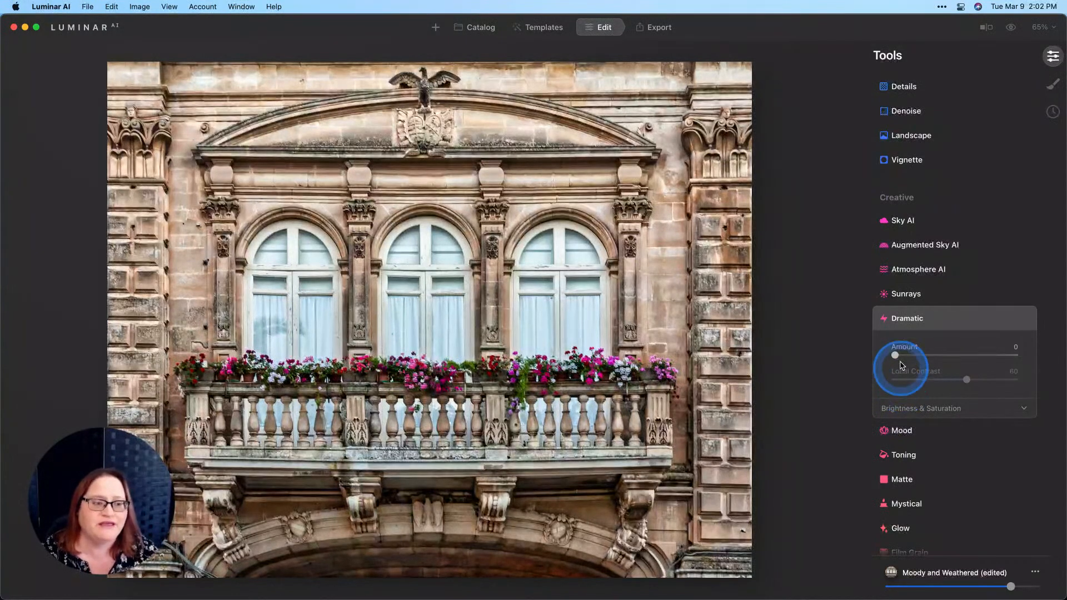
drag(895, 355, 980, 353)
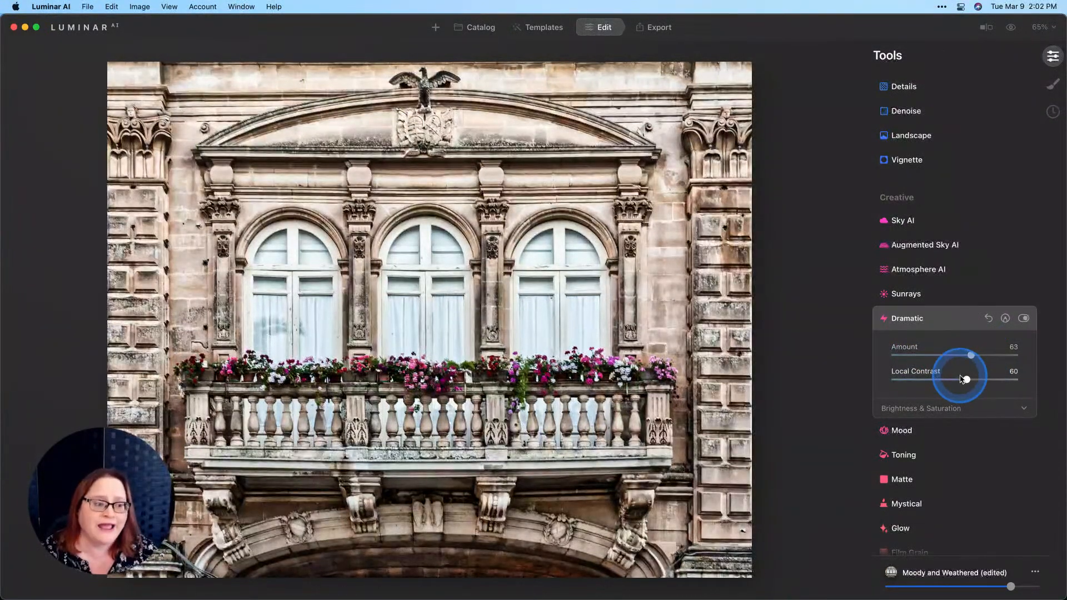
click(937, 410)
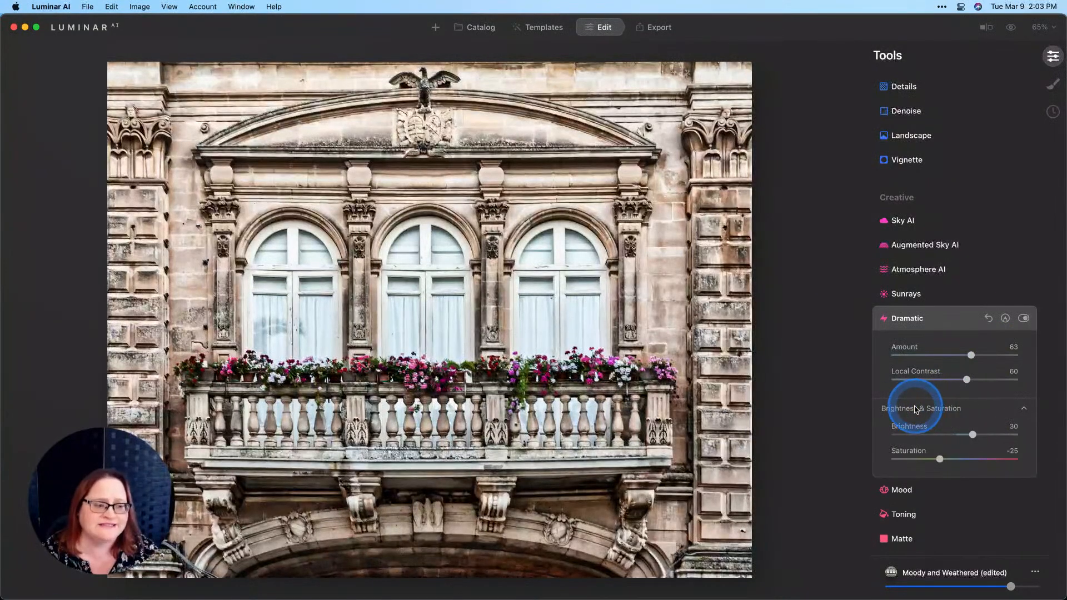
drag(967, 436, 941, 434)
click(947, 437)
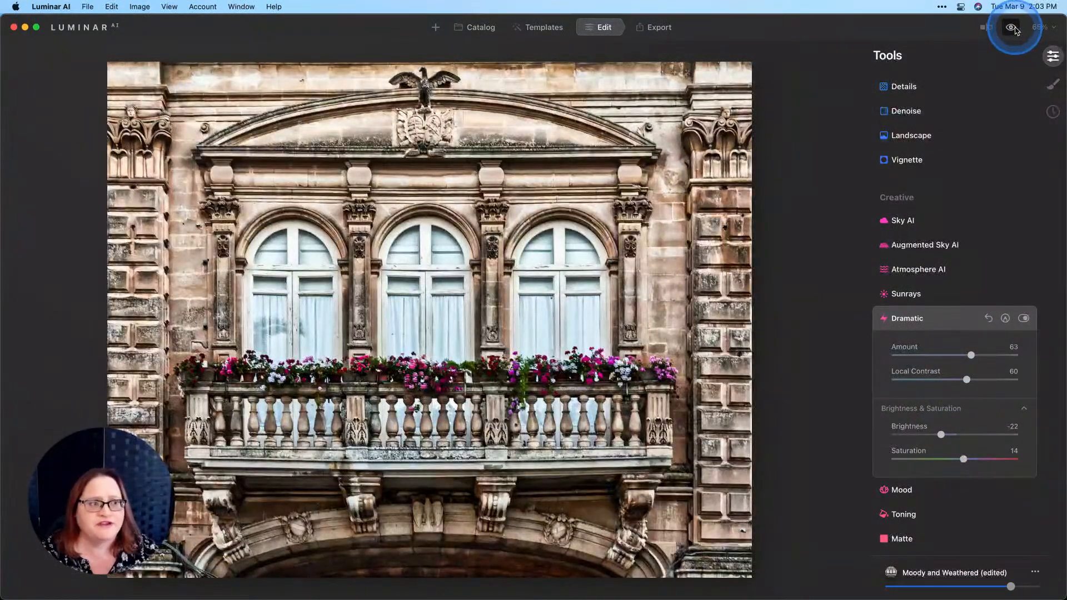
click(1012, 28)
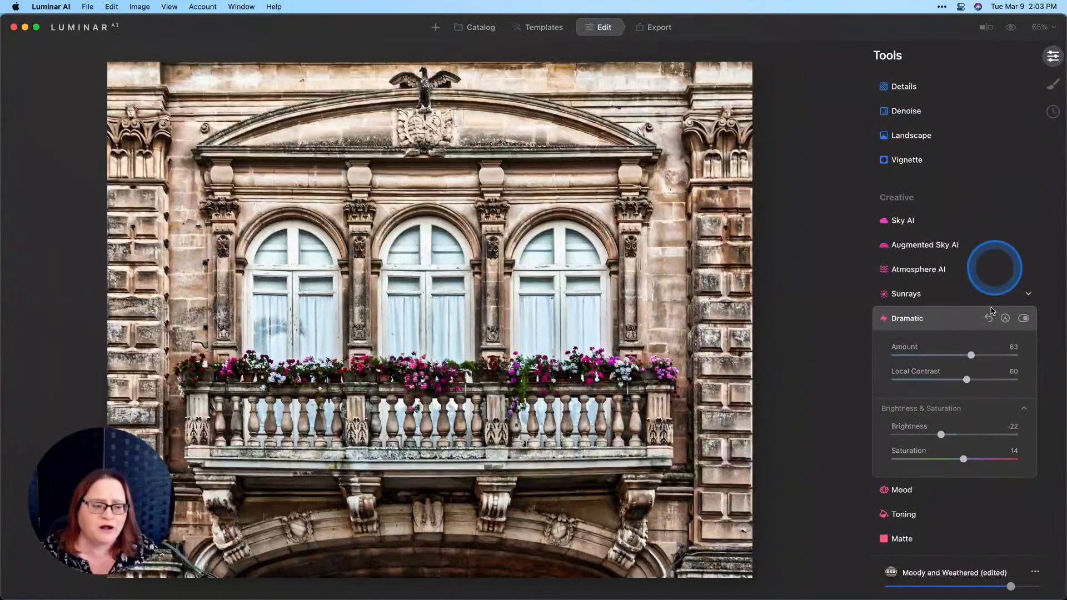
Step: Set Supercontrast Highlights Contrast 58, Highlights Balance 60, Midtones Contrast 47 and Midtones Balance 34
scroll(982, 320, down, 4)
scroll(939, 494, down, 9)
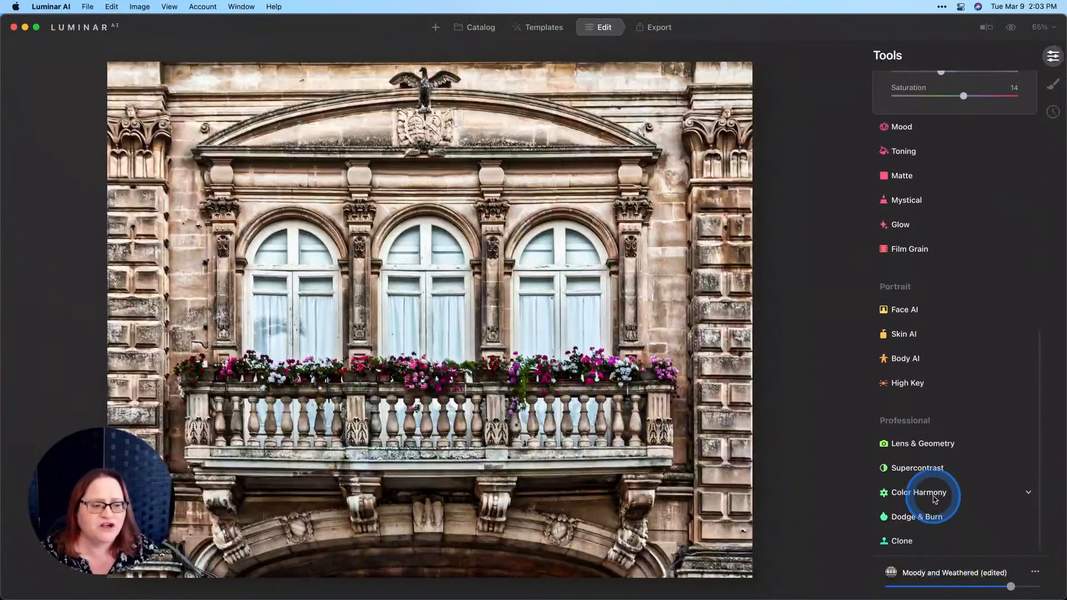
click(915, 470)
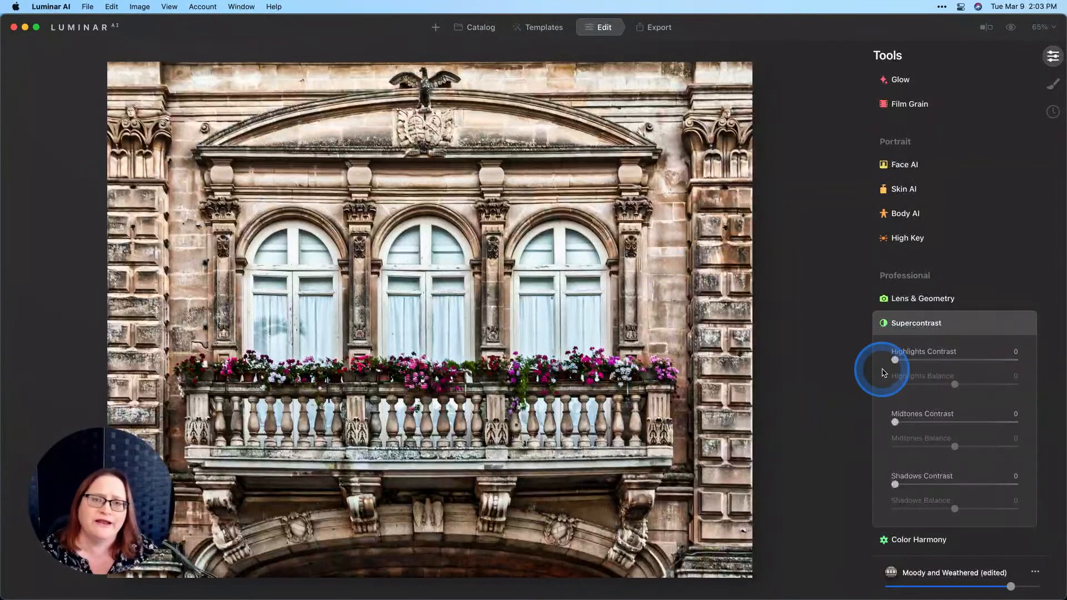
drag(894, 361, 969, 364)
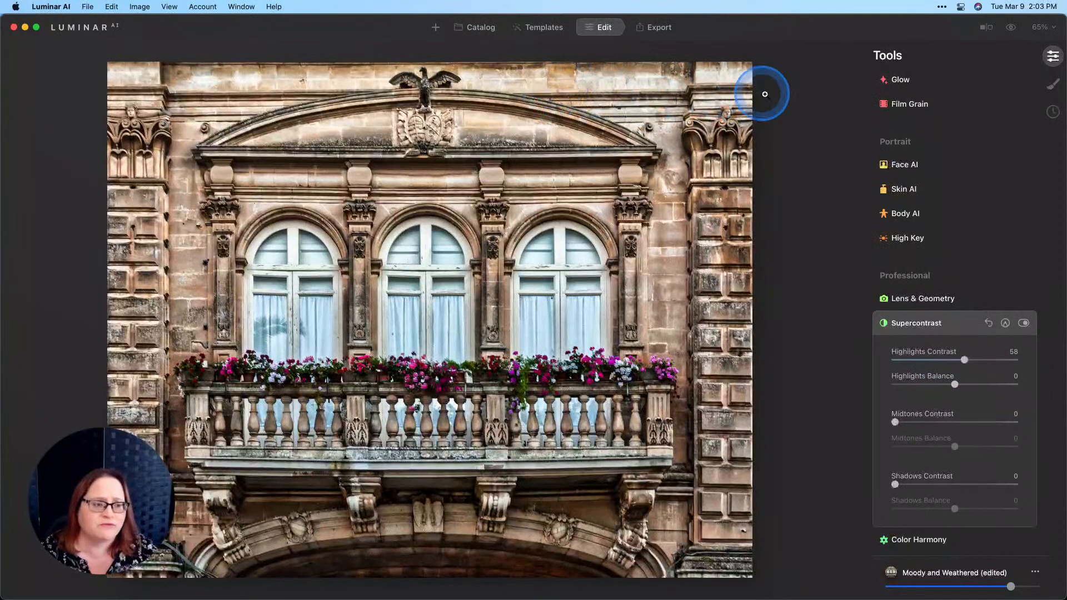
drag(953, 384, 993, 385)
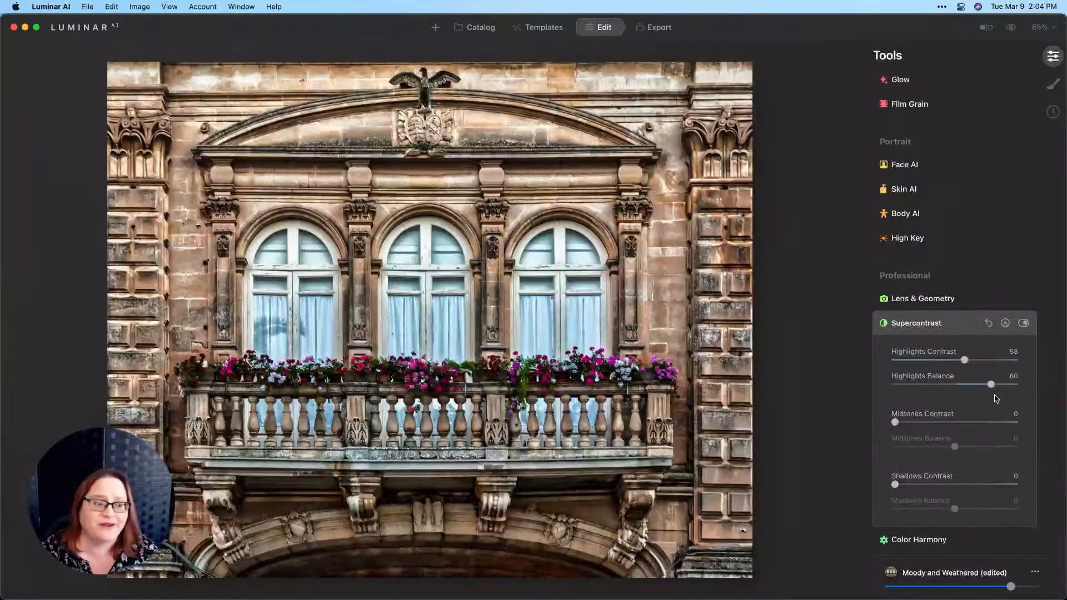
drag(895, 424, 974, 446)
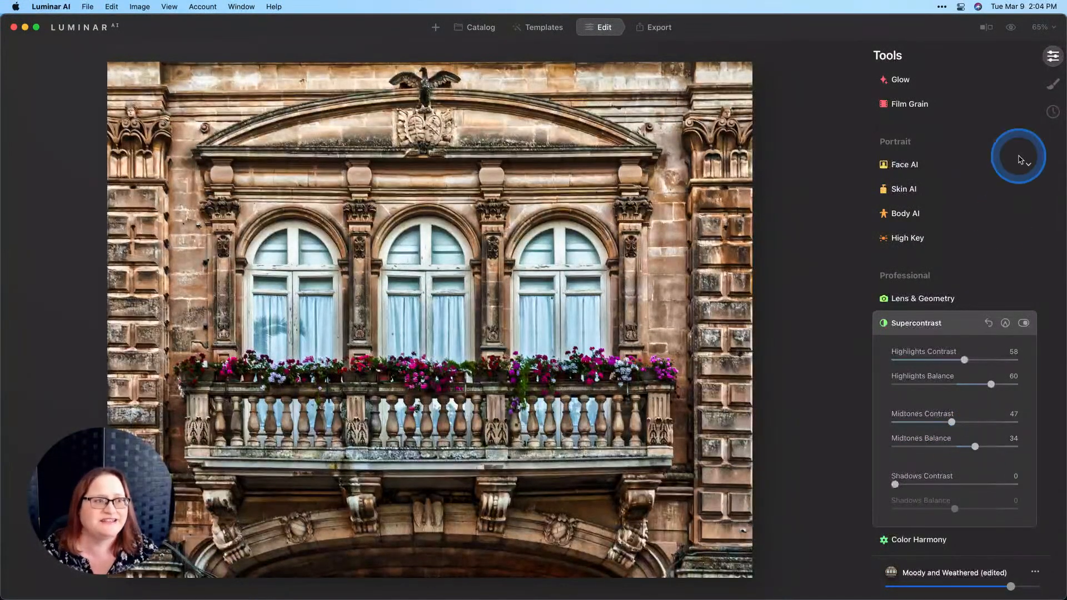
Step: Compare against the original photo and toggle Supercontrast off and back on
click(1011, 29)
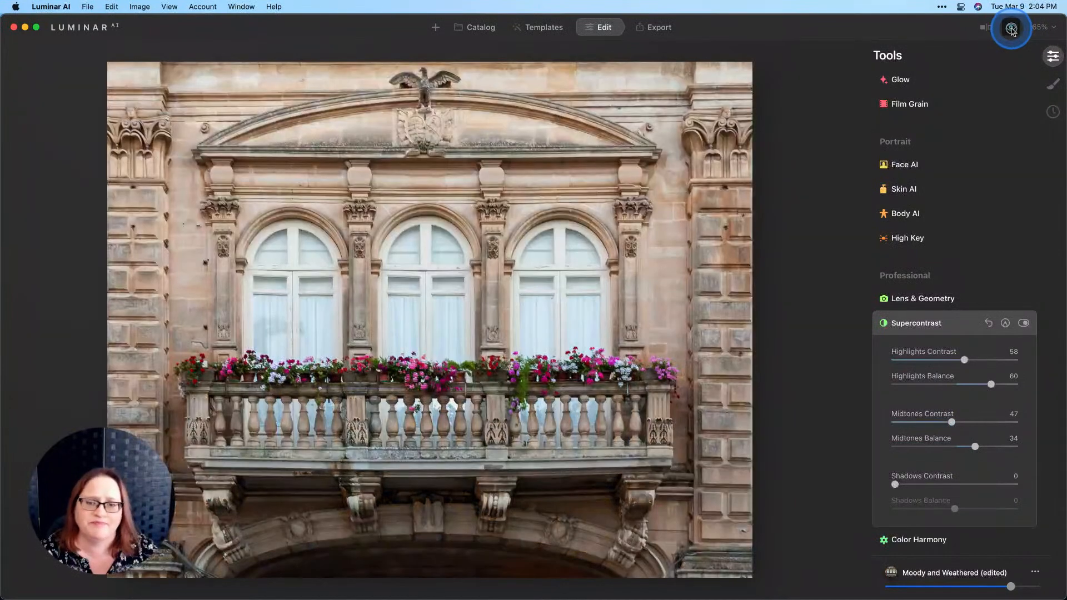
click(1011, 29)
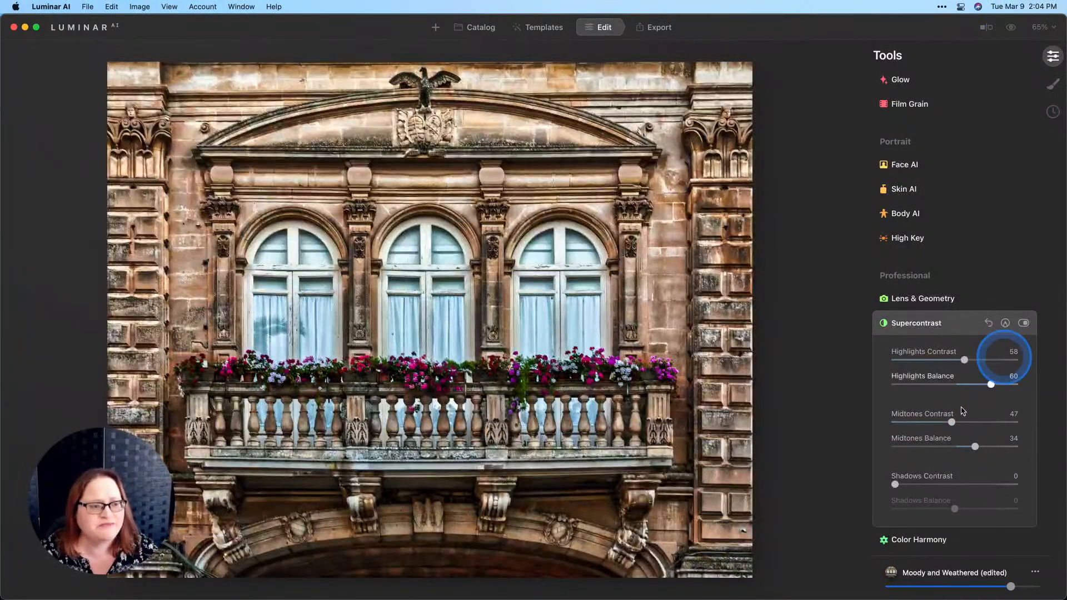
click(1022, 323)
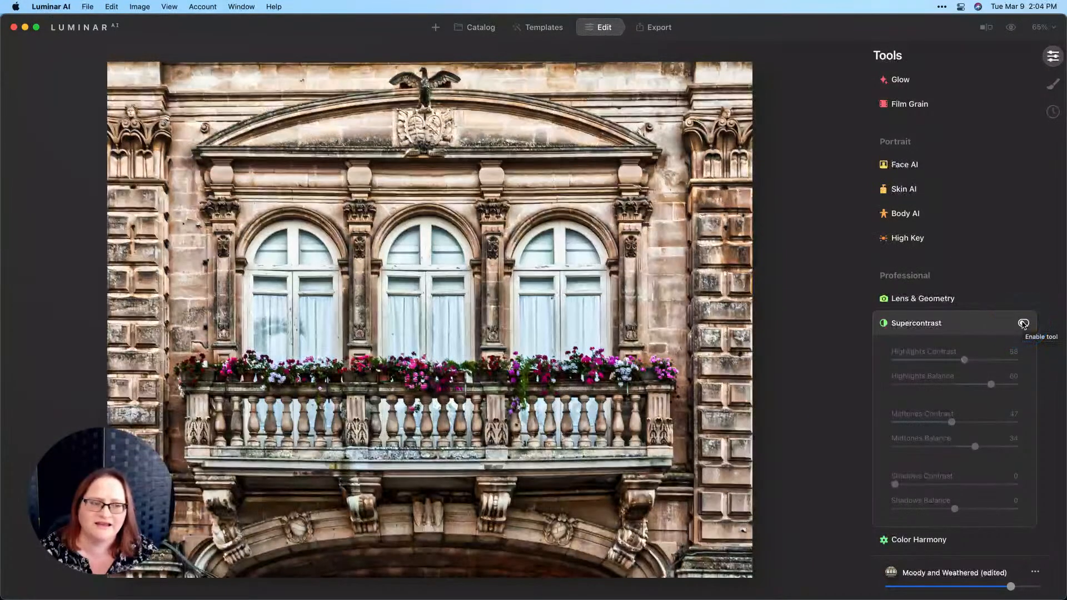
click(1022, 322)
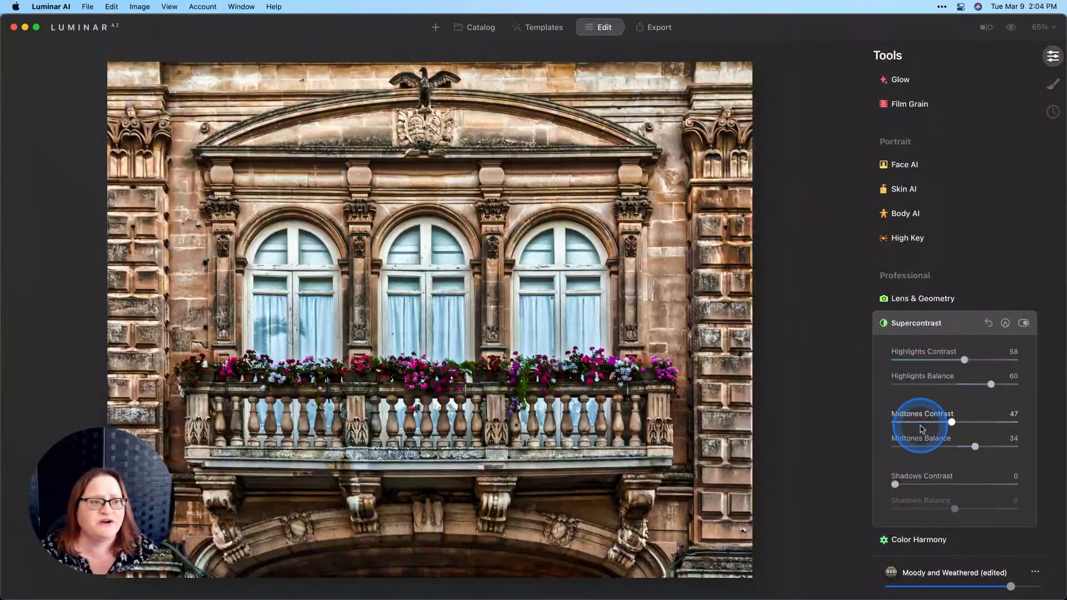
scroll(927, 442, up, 10)
scroll(933, 222, up, 5)
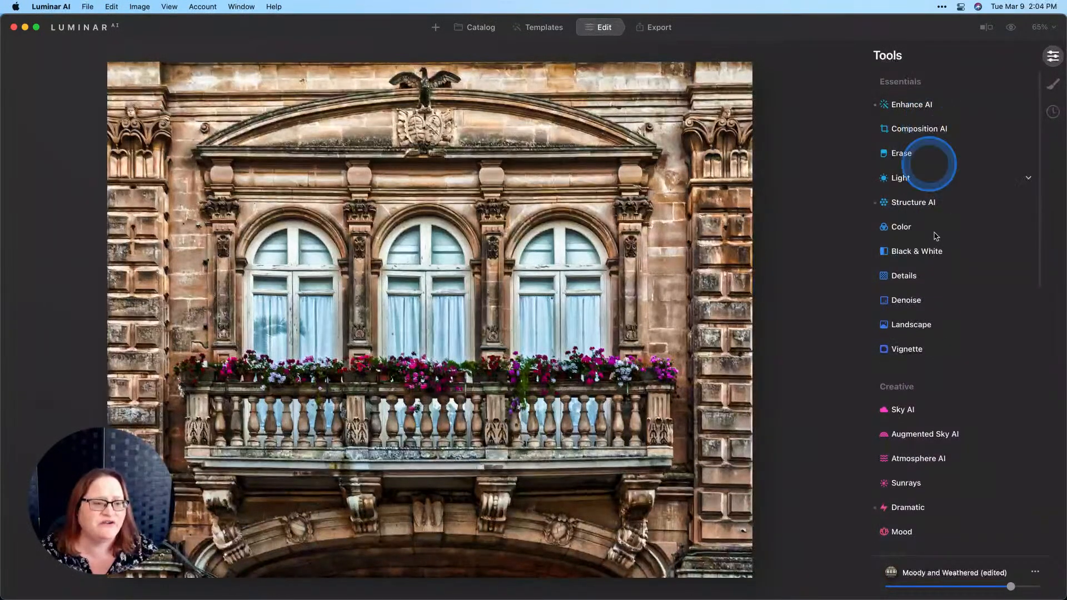
Step: Add a vignette with Amount -64, Size 41, Feather 61 and Inner Light 9, then compare
click(917, 354)
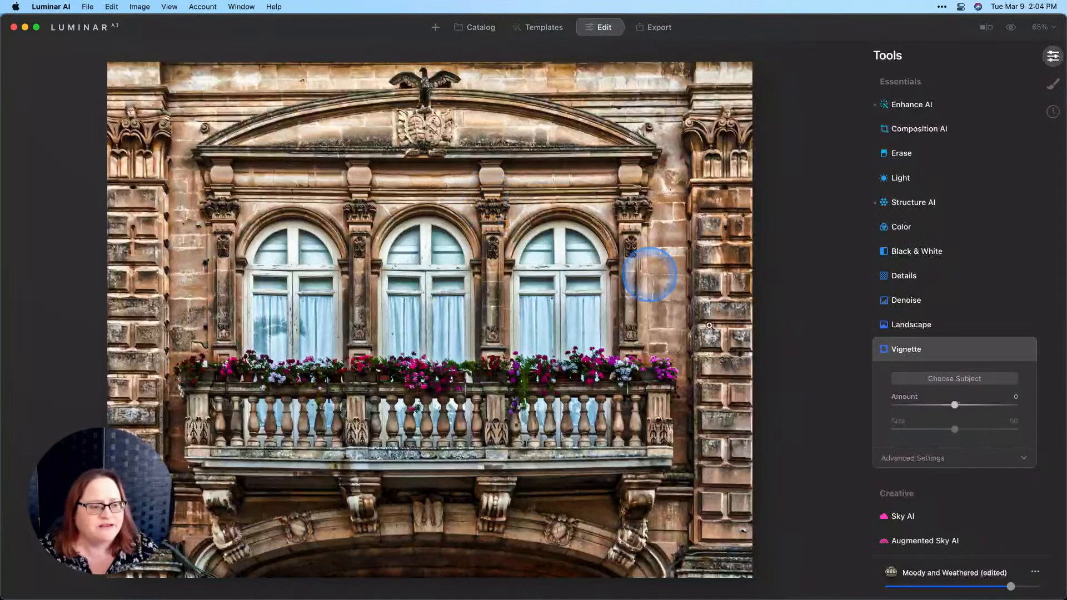
drag(953, 404, 869, 407)
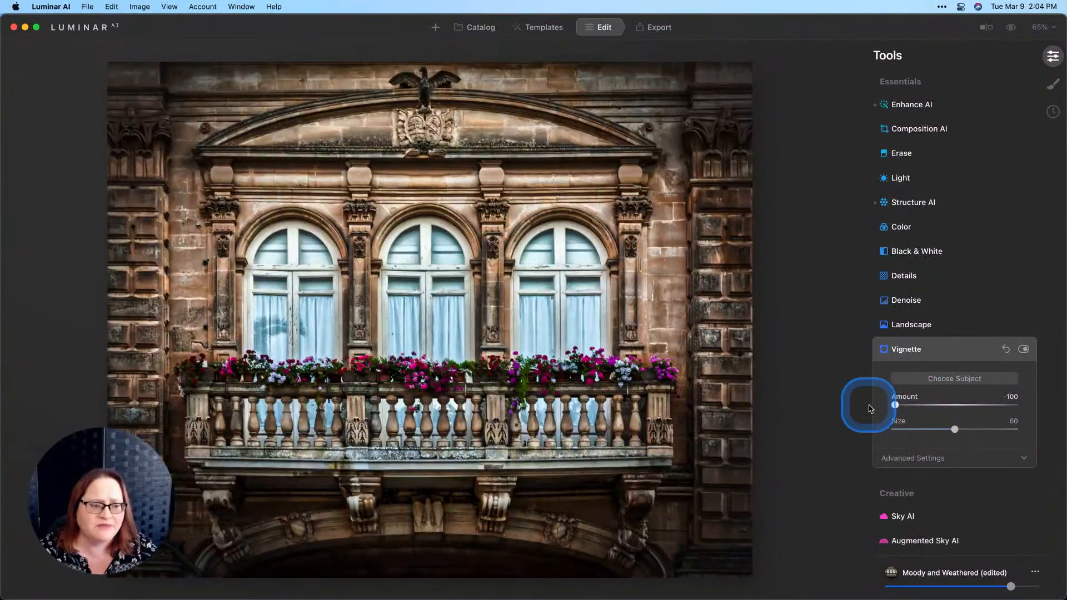
drag(954, 435, 943, 434)
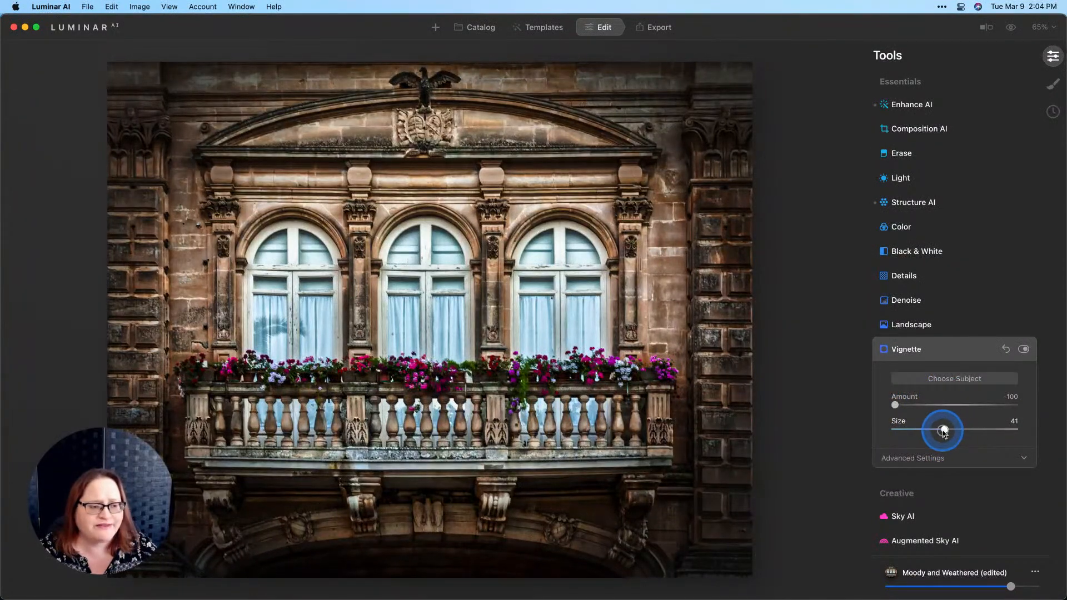
click(937, 459)
scroll(893, 435, down, 5)
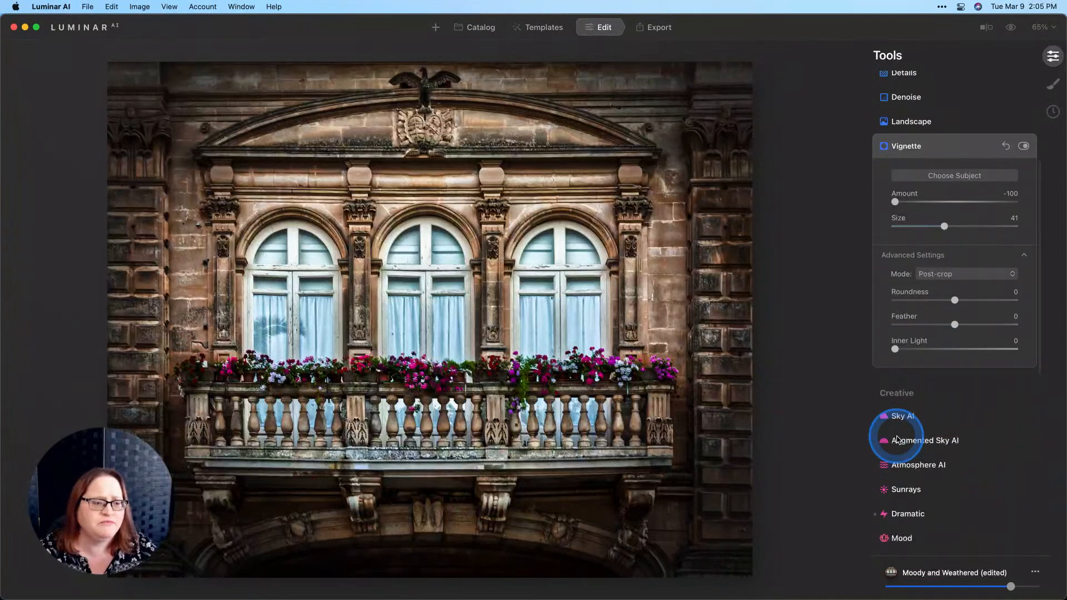
click(1034, 283)
drag(954, 324, 999, 328)
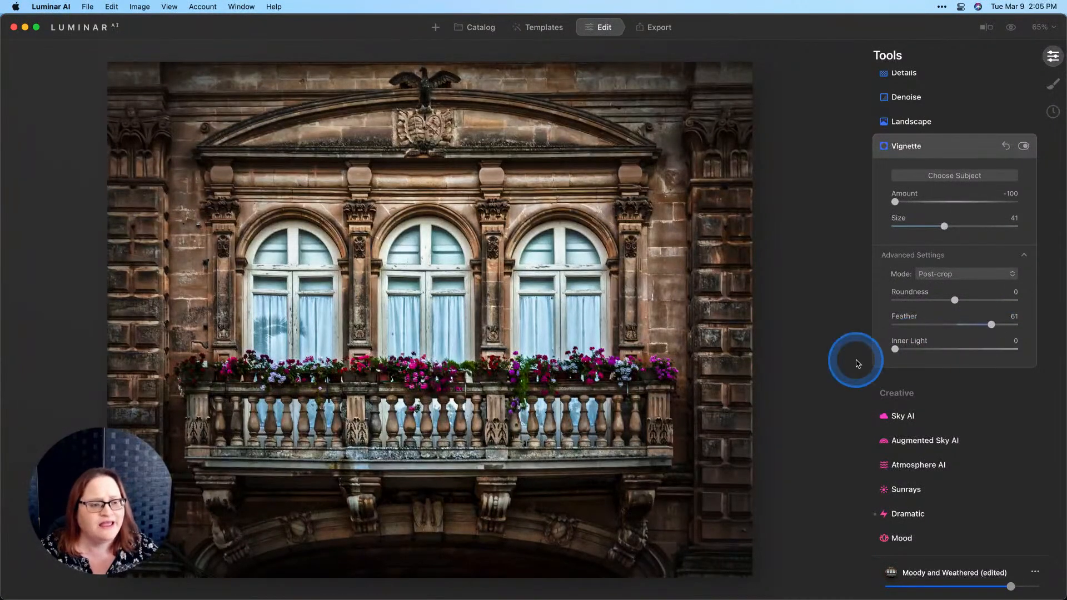
drag(900, 350, 912, 350)
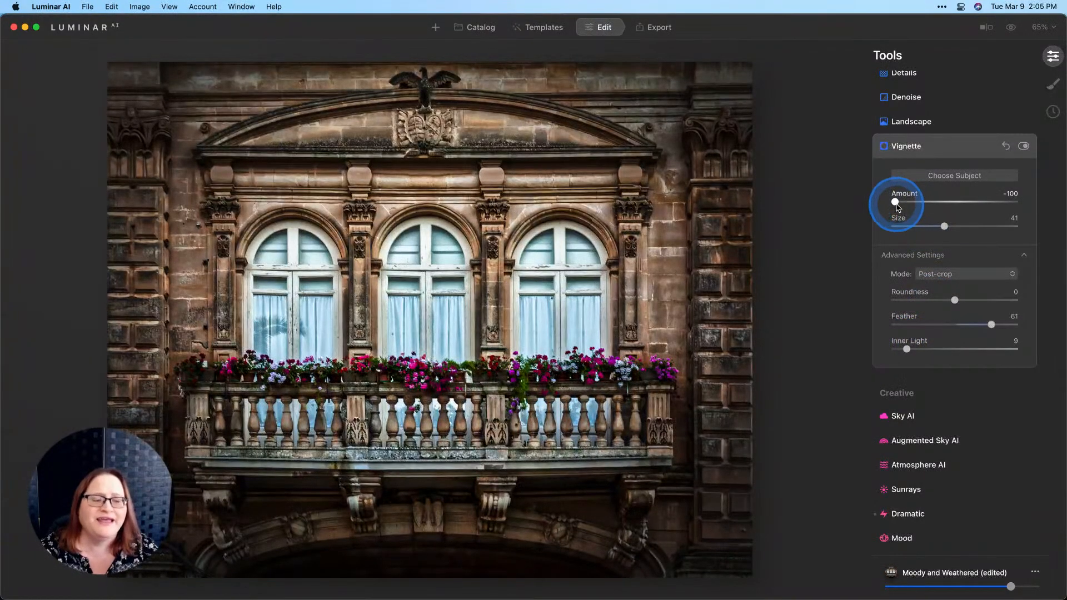
drag(896, 204, 918, 205)
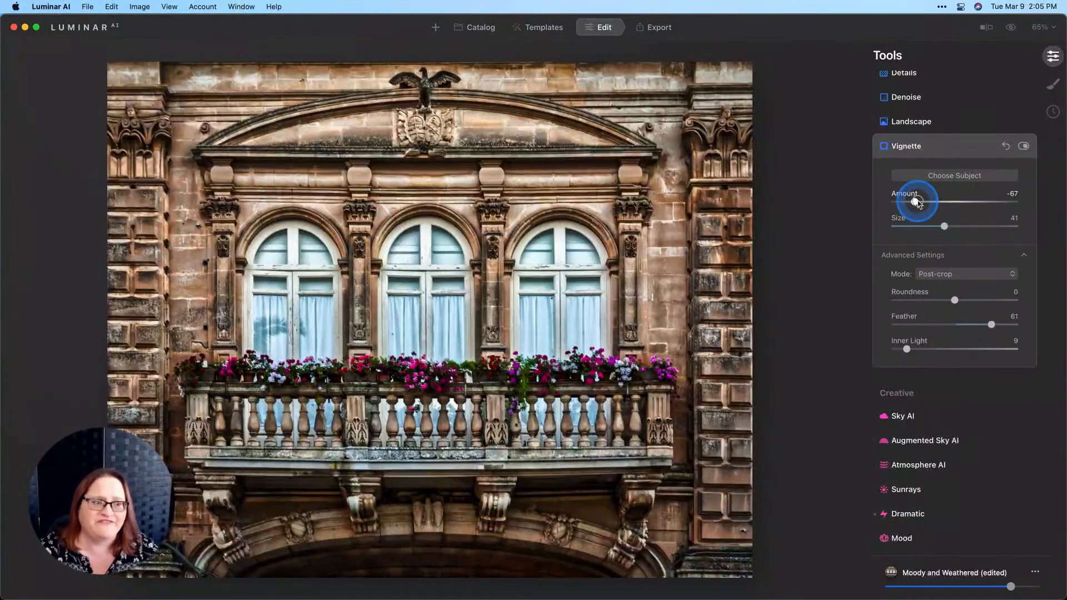
mouse_move(917, 203)
mouse_down()
mouse_move(933, 203)
mouse_move(920, 205)
mouse_up()
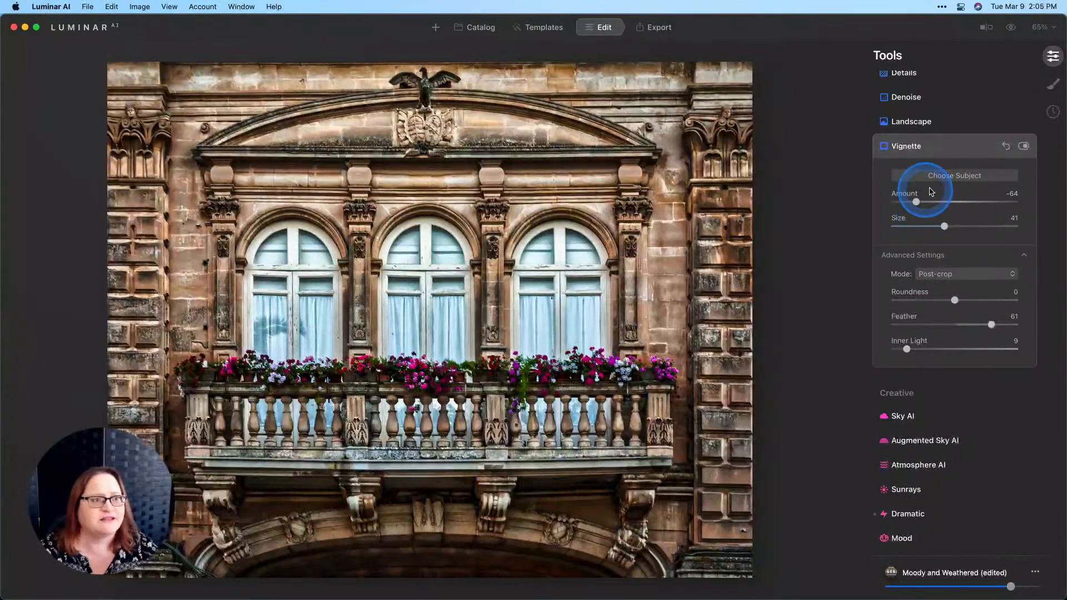
click(1010, 26)
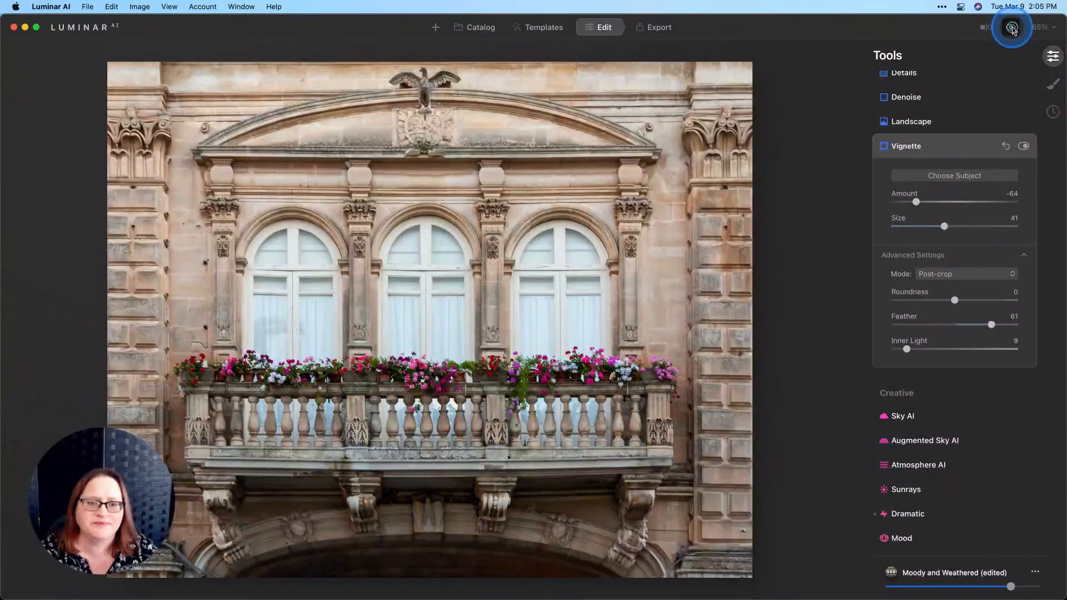
Step: Return to the edited view and ease the Moody and Weathered template slightly below full strength
click(1011, 29)
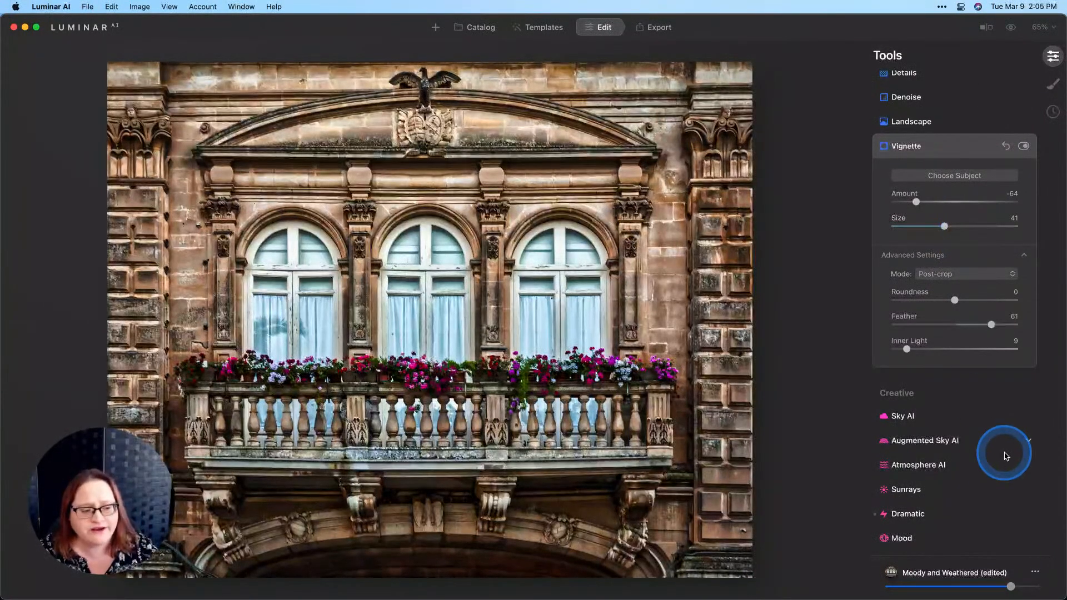
mouse_move(1011, 587)
mouse_down()
mouse_move(960, 588)
mouse_move(1010, 584)
mouse_up()
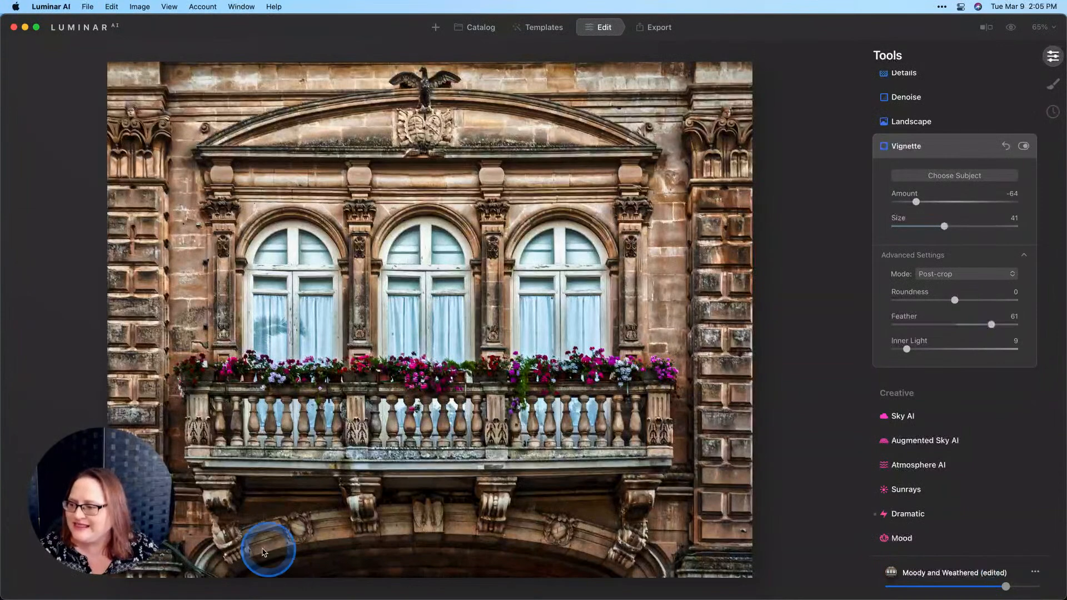